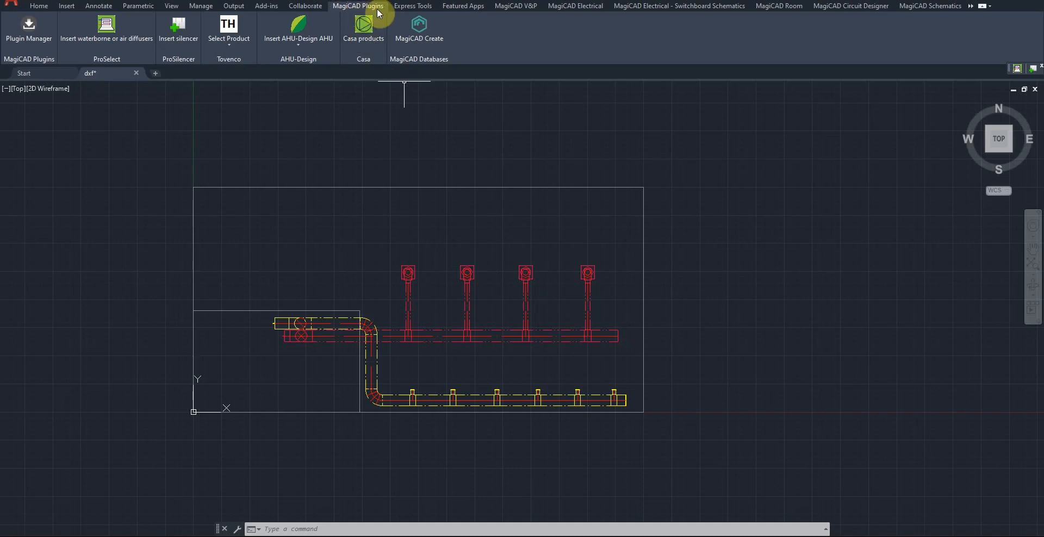
Start inserting an AHU-Design air handling unit and select the drawing's ductworks as its input data.
left_click(303, 41)
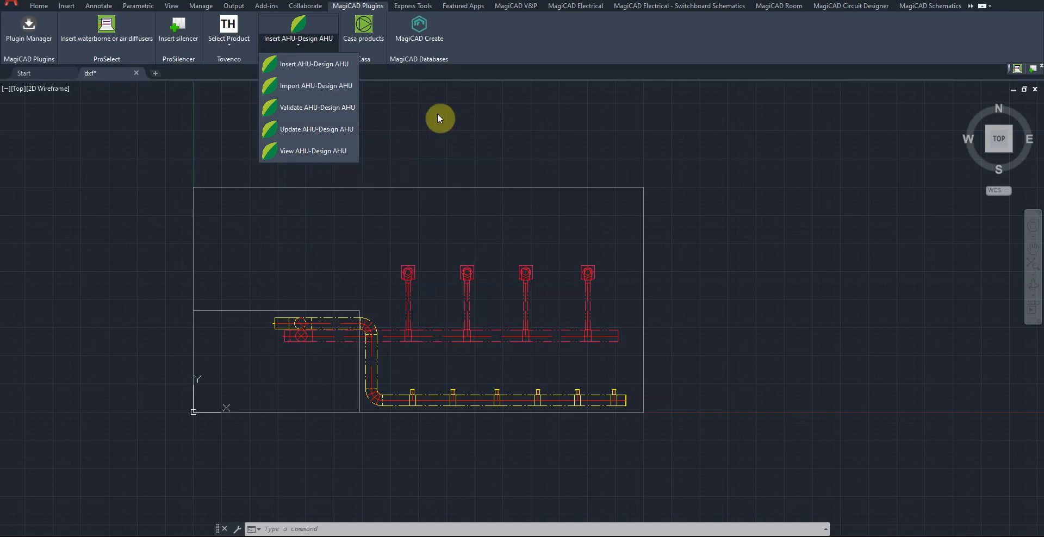
left_click(321, 66)
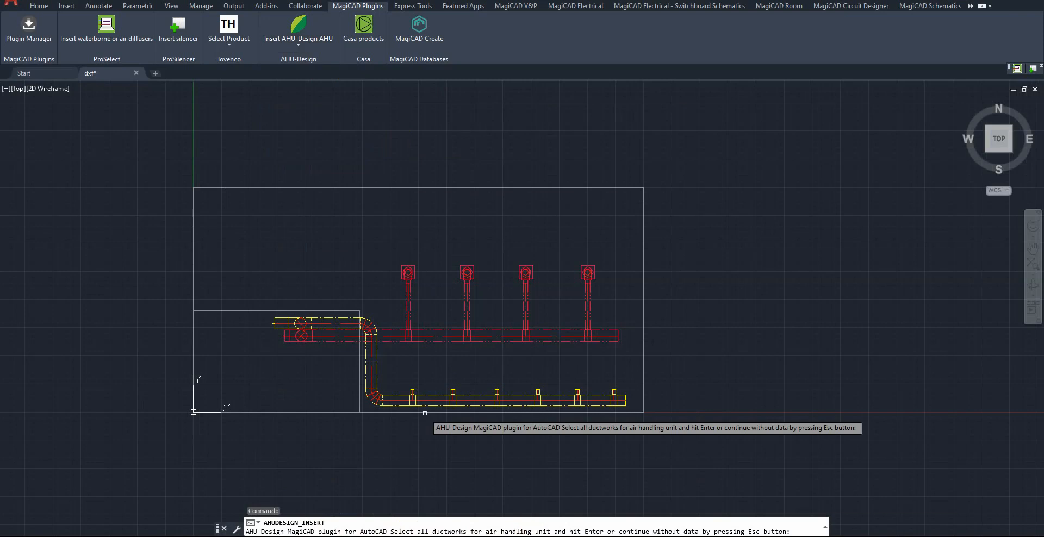
mouse_move(262, 363)
left_mouse_down()
mouse_move(303, 361)
mouse_move(237, 298)
mouse_move(245, 354)
left_mouse_up()
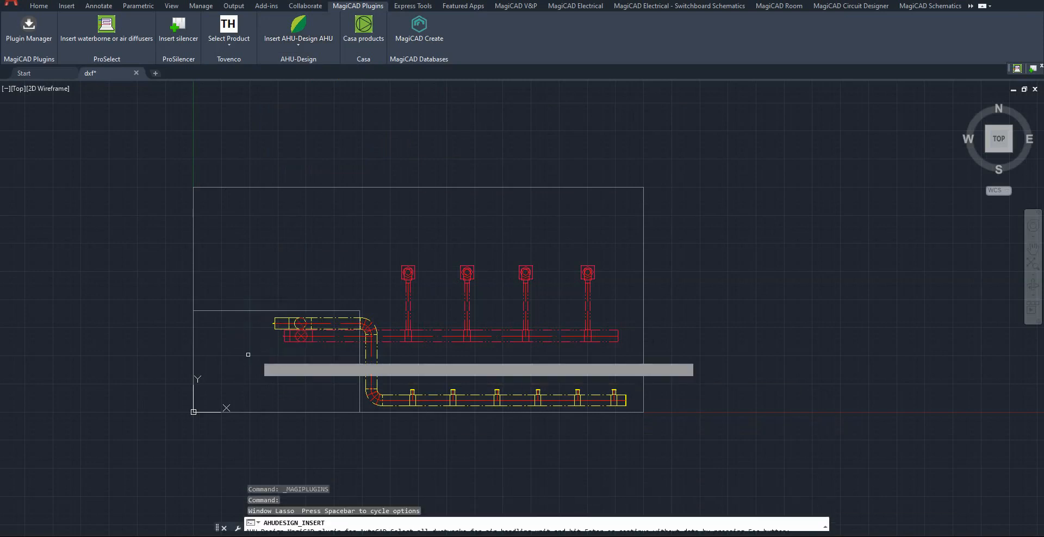
key("Return")
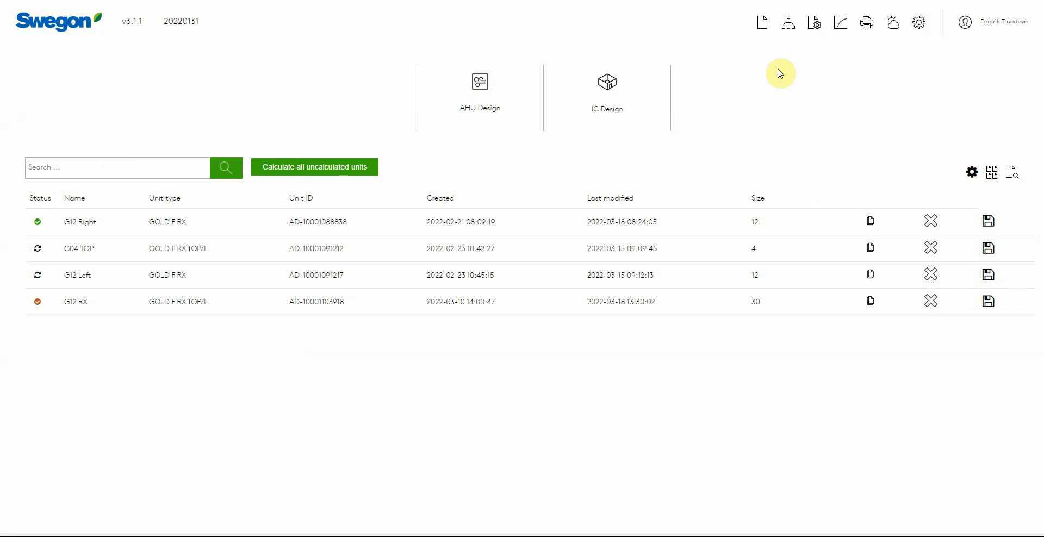
Create a new AHU Design unit of type GOLD F RX, tagged GOLD, in size 12.
left_click(478, 85)
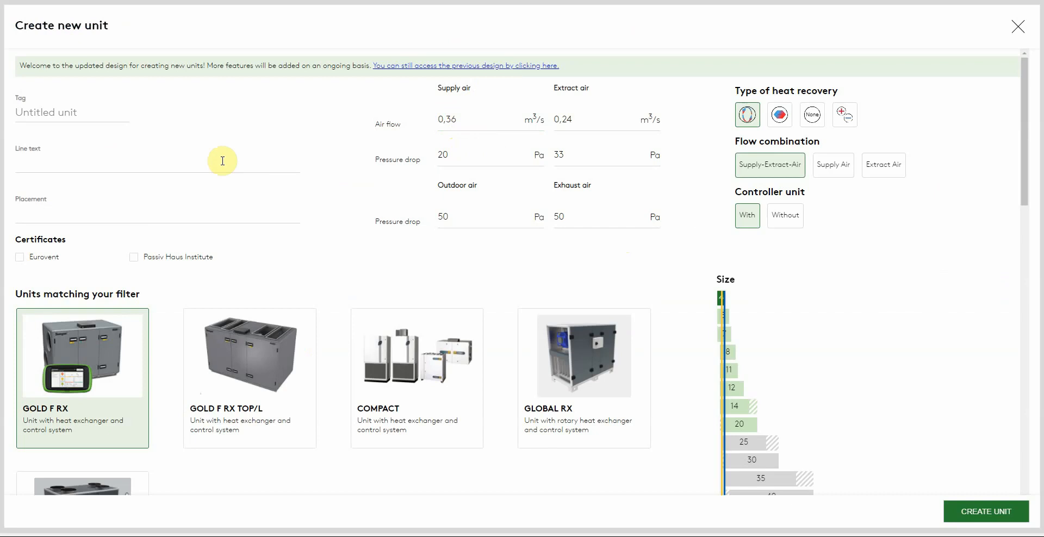
left_click(82, 114)
type("GOLD")
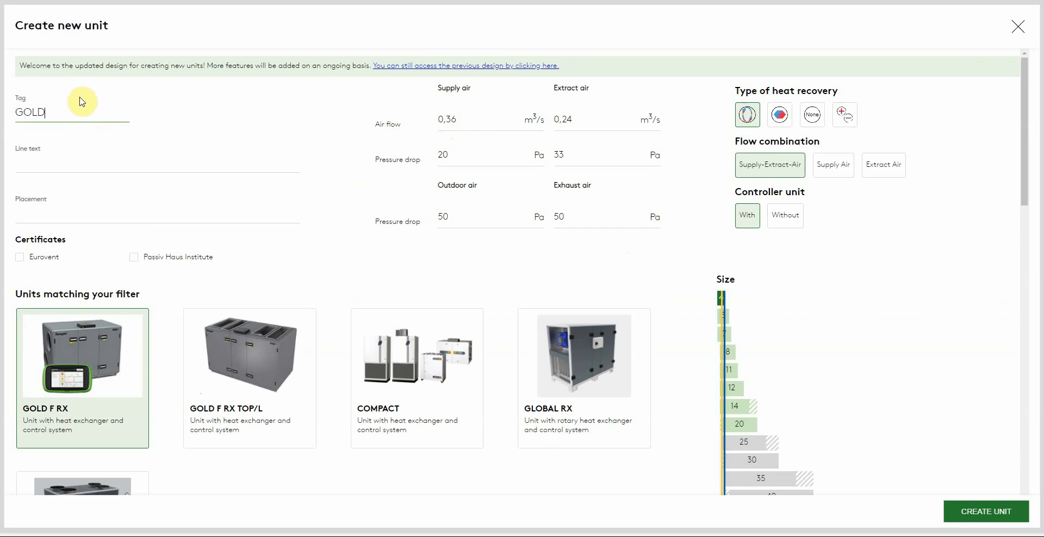
left_click(51, 166)
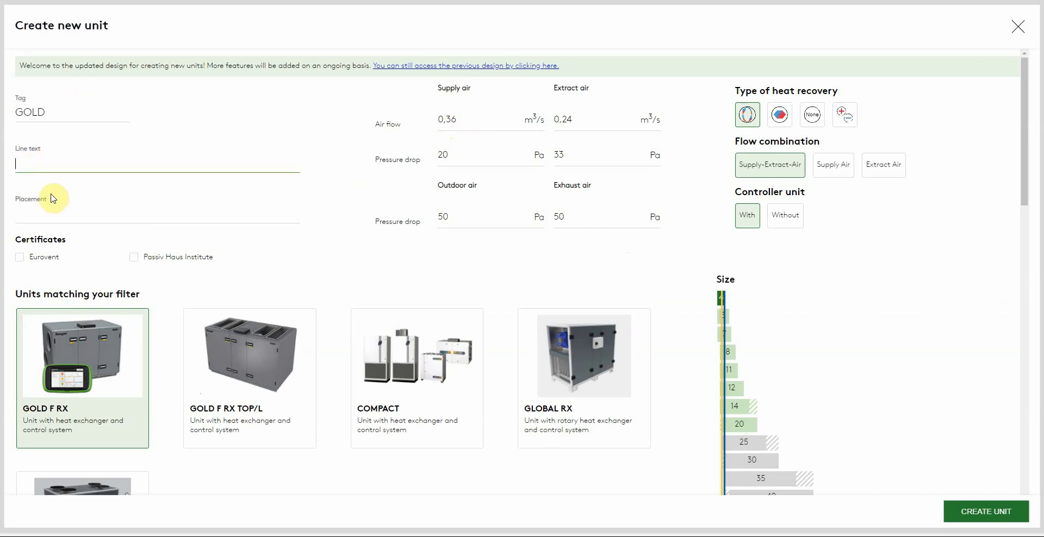
left_click(72, 217)
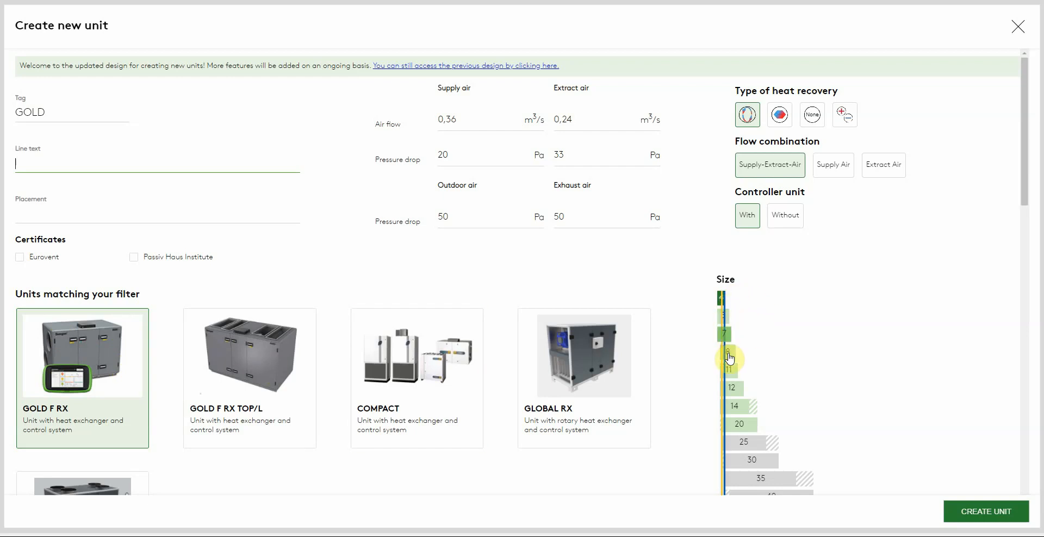
left_click(721, 300)
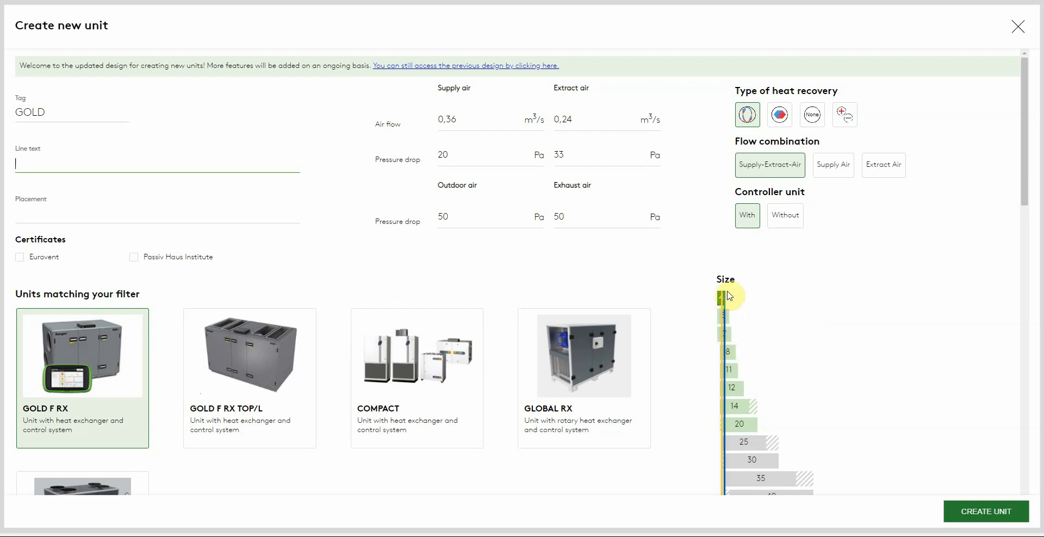
left_click(733, 388)
left_click(976, 511)
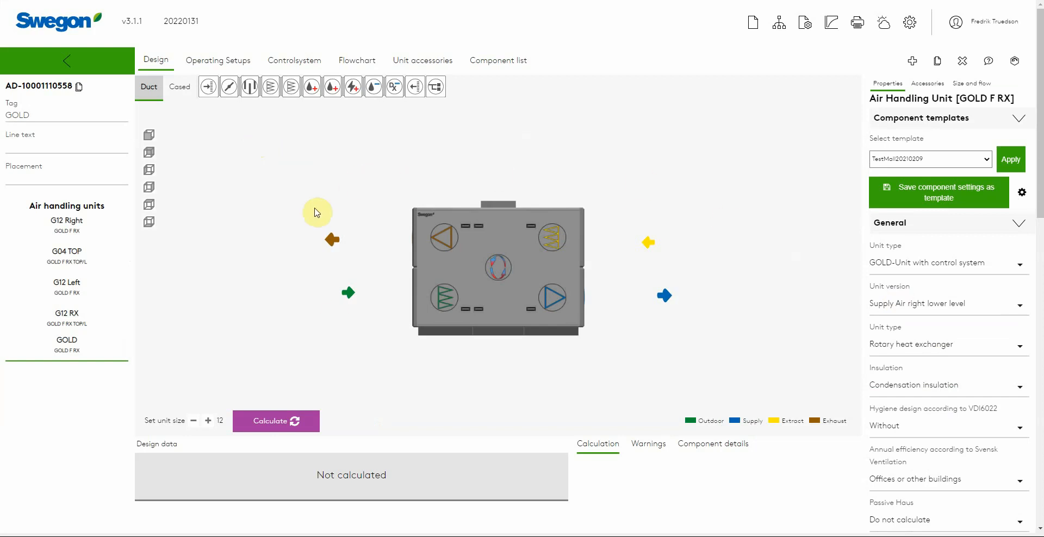
Add duct dampers on the exhaust and outdoor sides and water cooling and heating coils on the supply side.
left_click(229, 86)
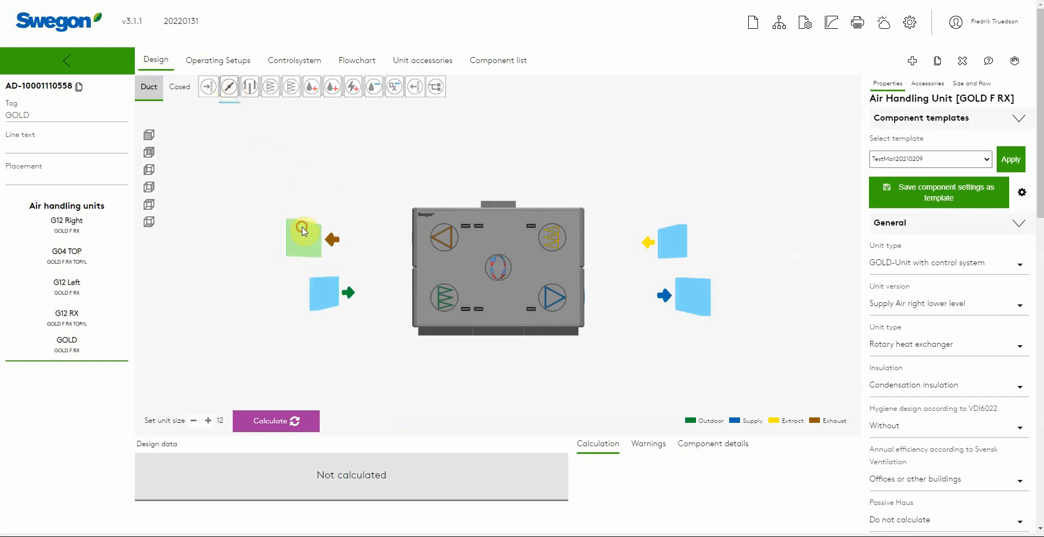
left_click(302, 233)
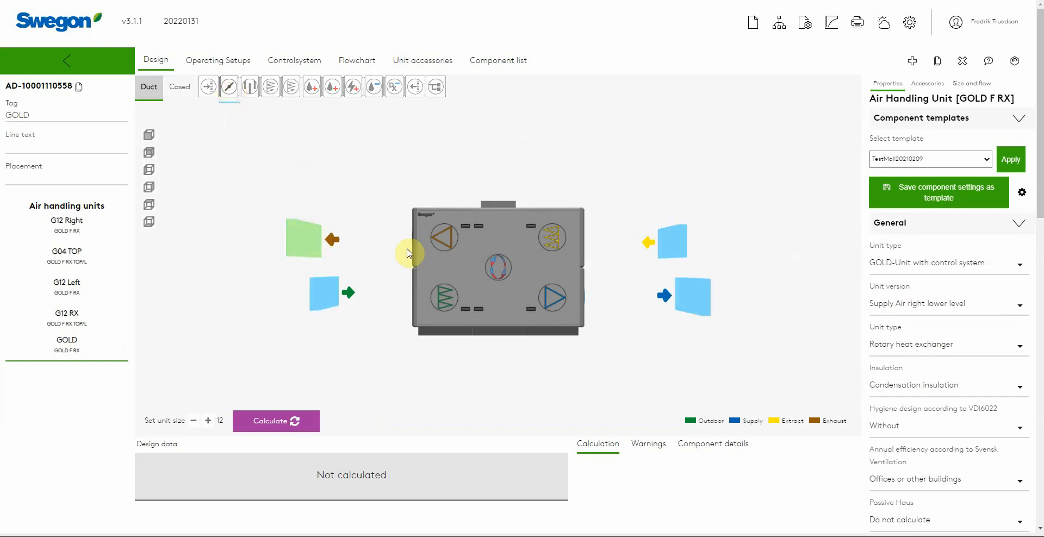
left_click(229, 86)
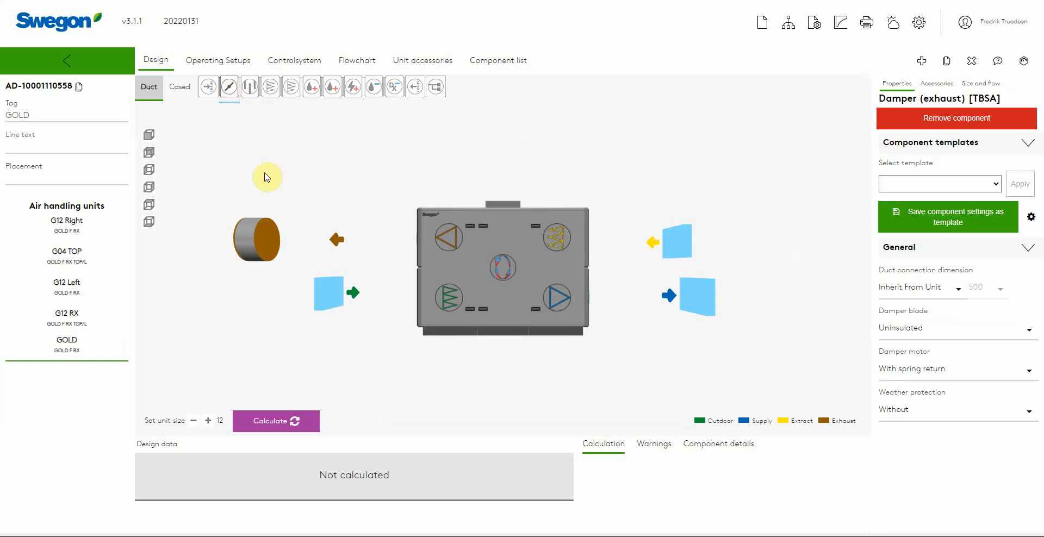
left_click(373, 88)
left_click(710, 296)
Calculate the GOLD unit and send it to the AutoCAD plugin for insertion.
left_click(282, 419)
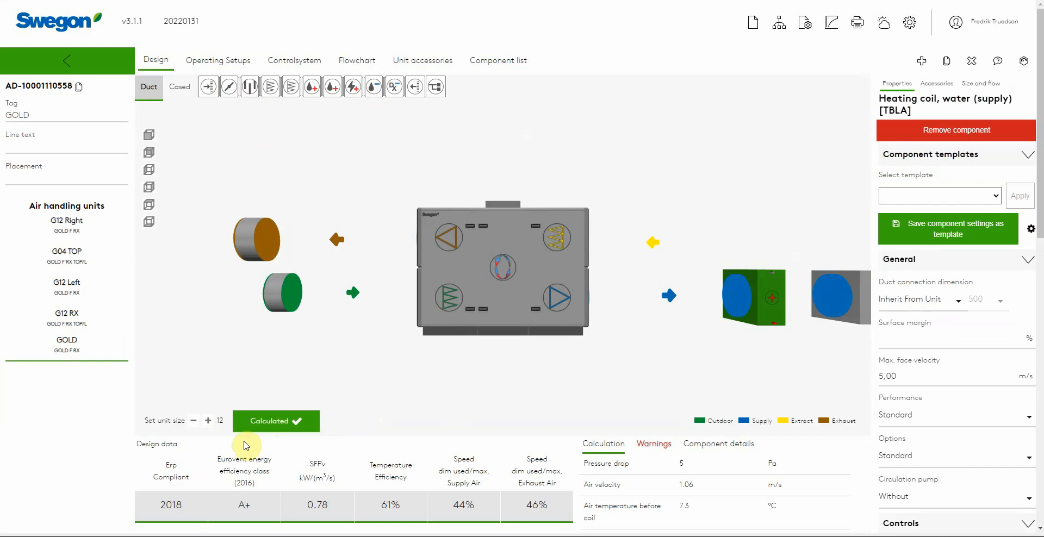
left_click(1022, 61)
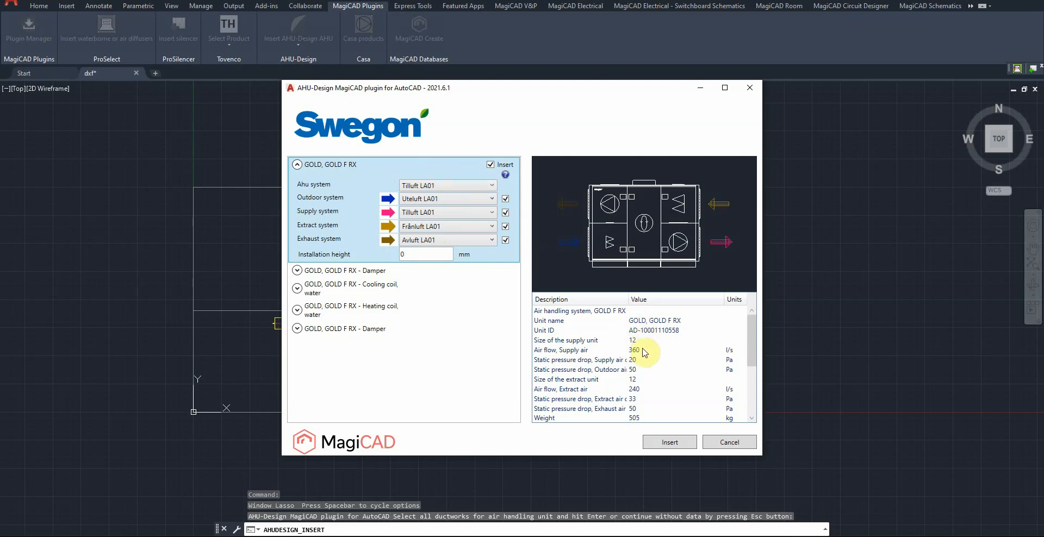
Review the GOLD F RX technical data and the installation heights of its dampers and coils before insertion.
scroll(644, 357, "down", 1)
scroll(644, 357, "down", 4)
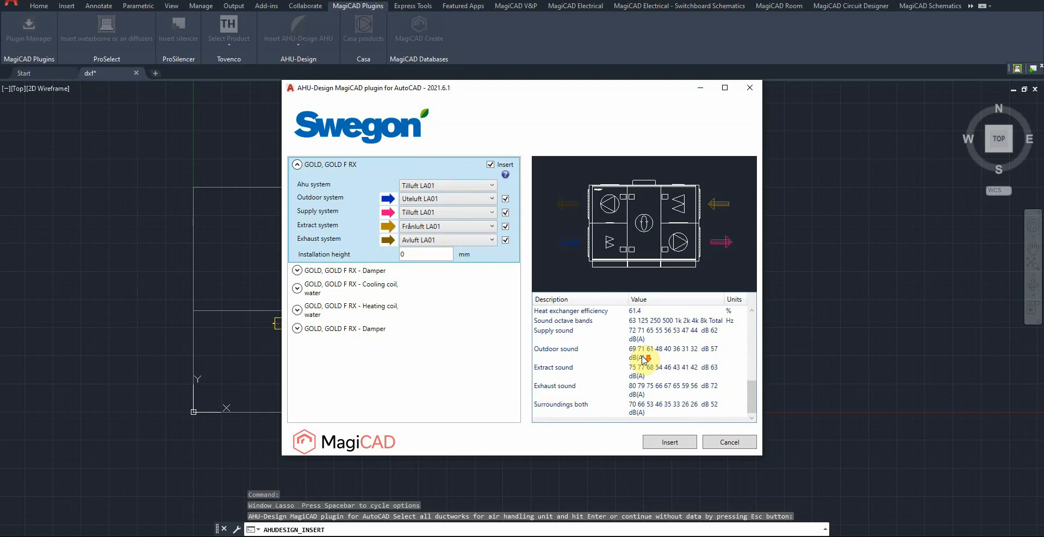
scroll(642, 357, "up", 3)
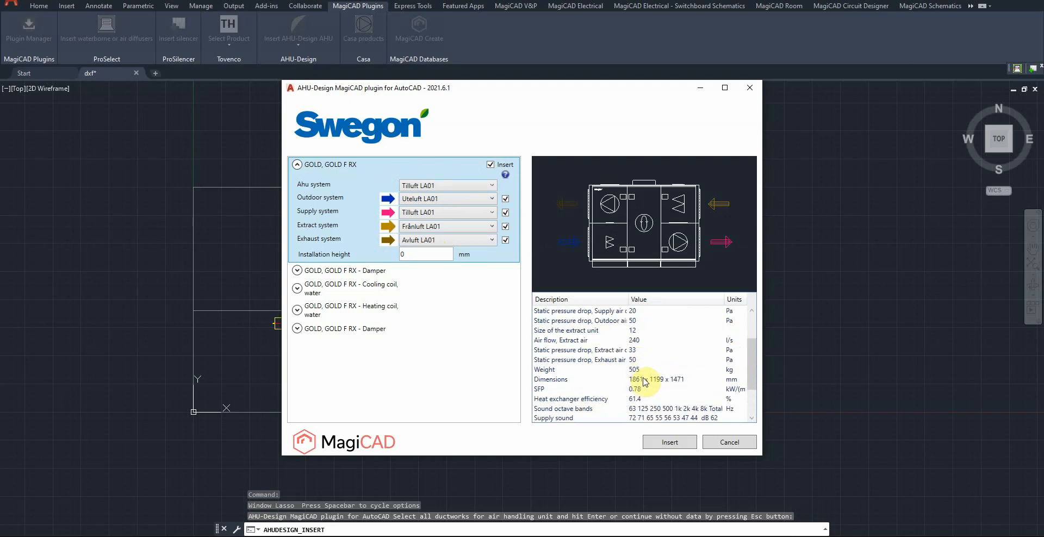
scroll(644, 380, "up", 2)
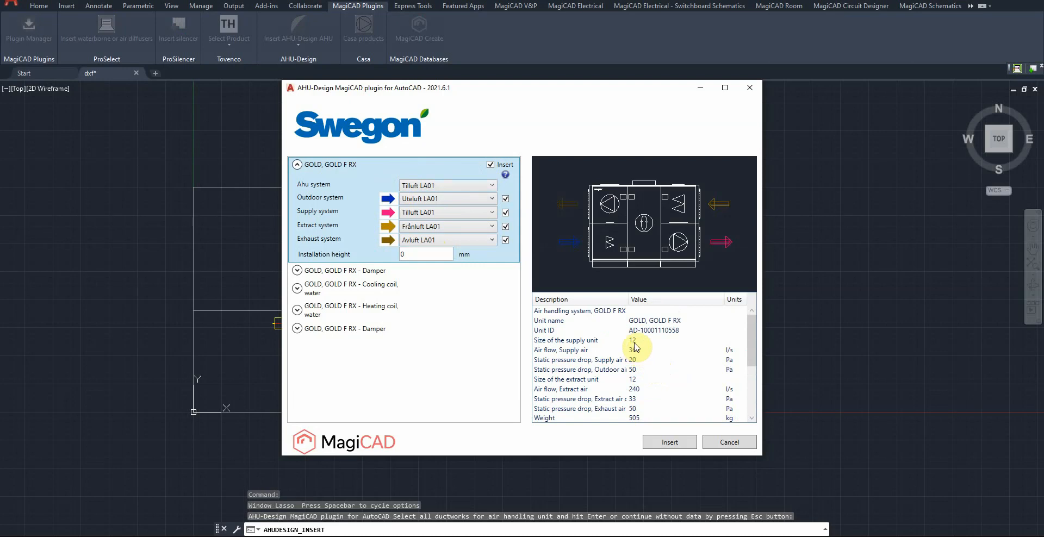
left_click(396, 276)
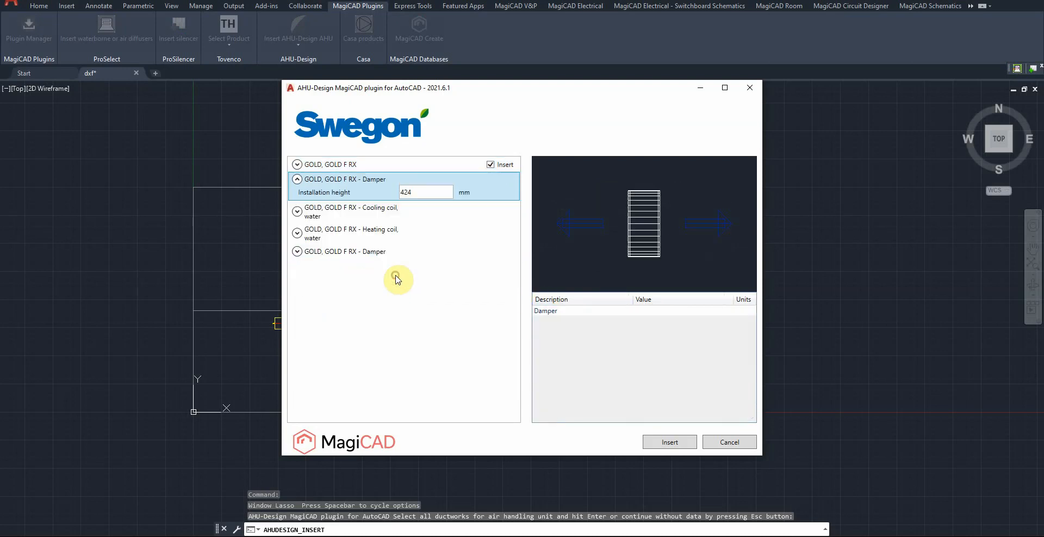
left_click(385, 207)
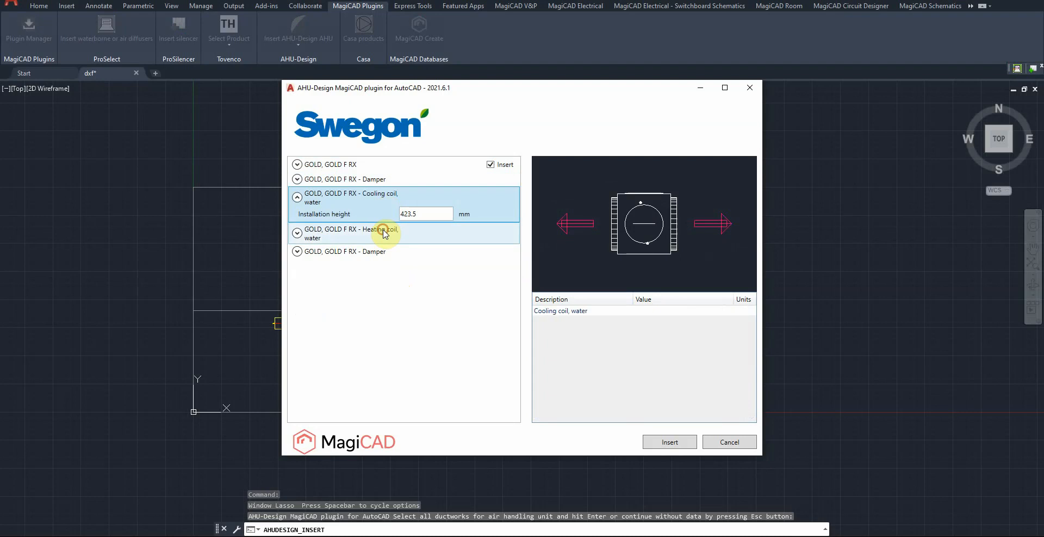
left_click(385, 232)
left_click(379, 252)
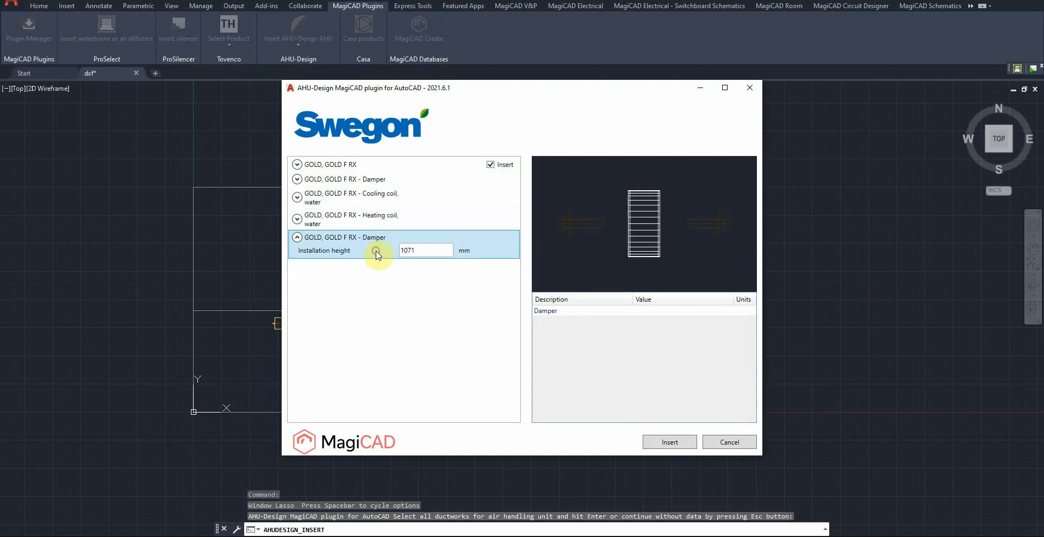
left_click(379, 165)
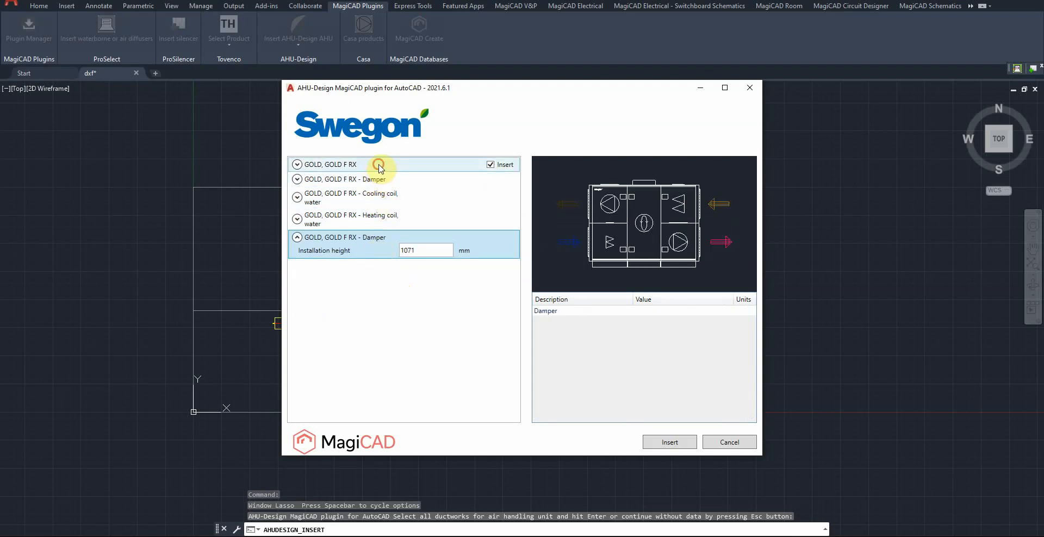
Insert the air handling unit in the small room to the west of the ductwork, with rotation angle 0.
left_click(669, 442)
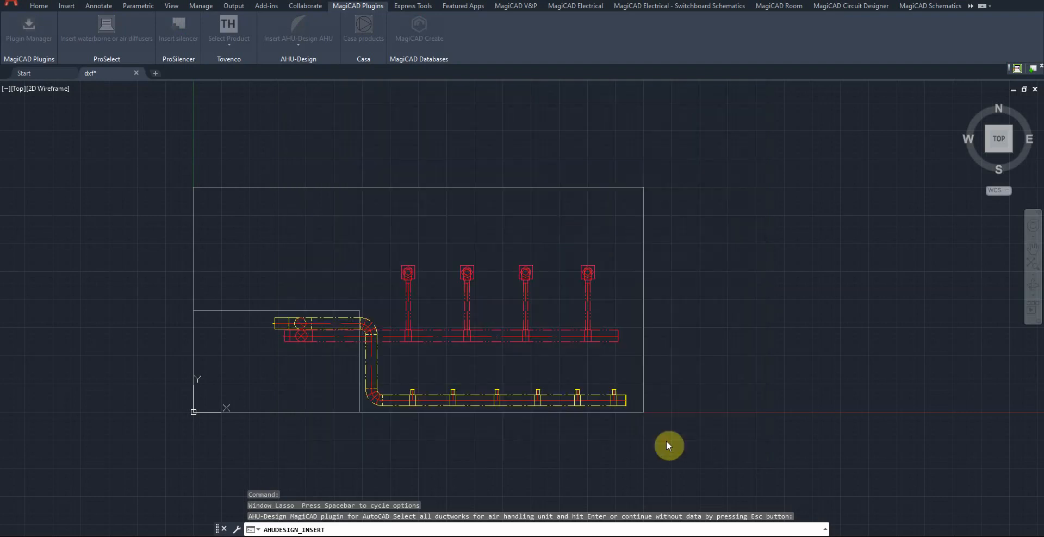
left_click(211, 343)
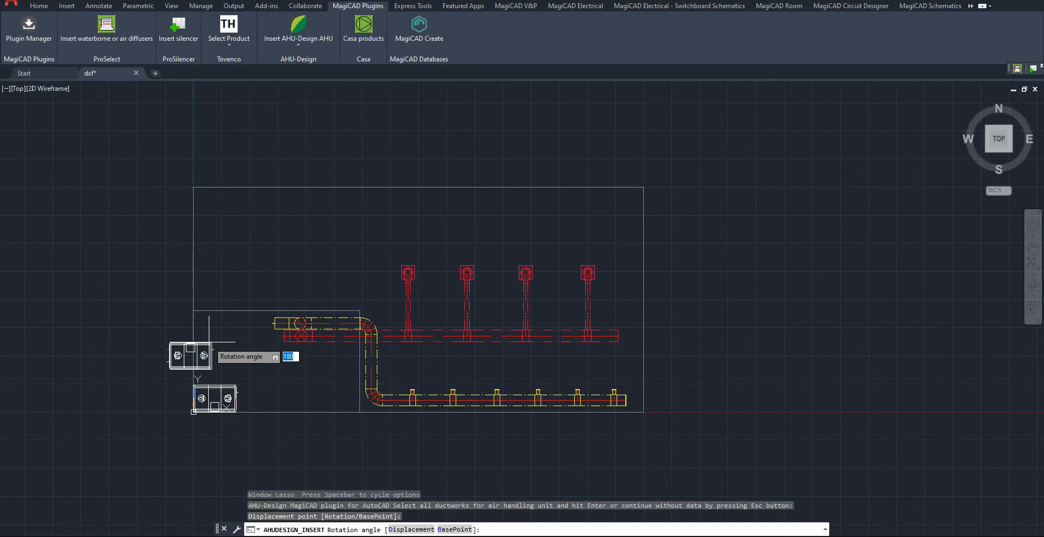
type("0")
key("Return")
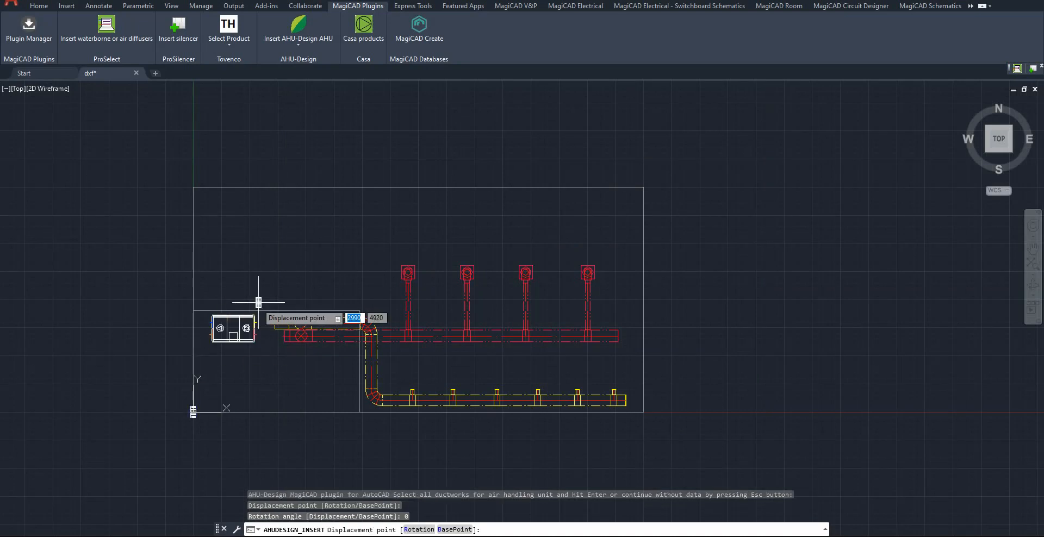
Place the outdoor air damper in line with the unit's outdoor connection, a short distance away, with rotation angle 0.
scroll(221, 321, "up", 5)
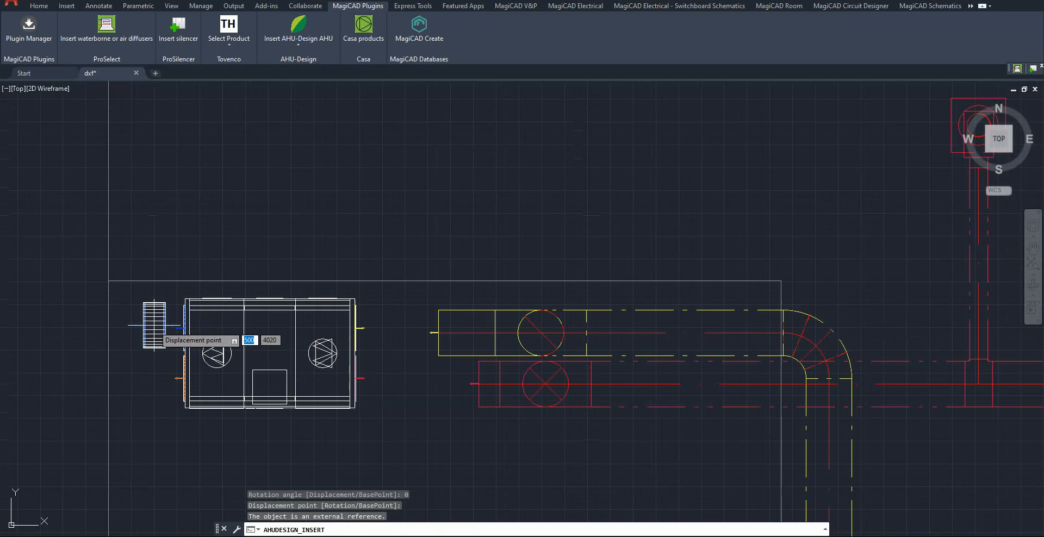
scroll(160, 323, "up", 4)
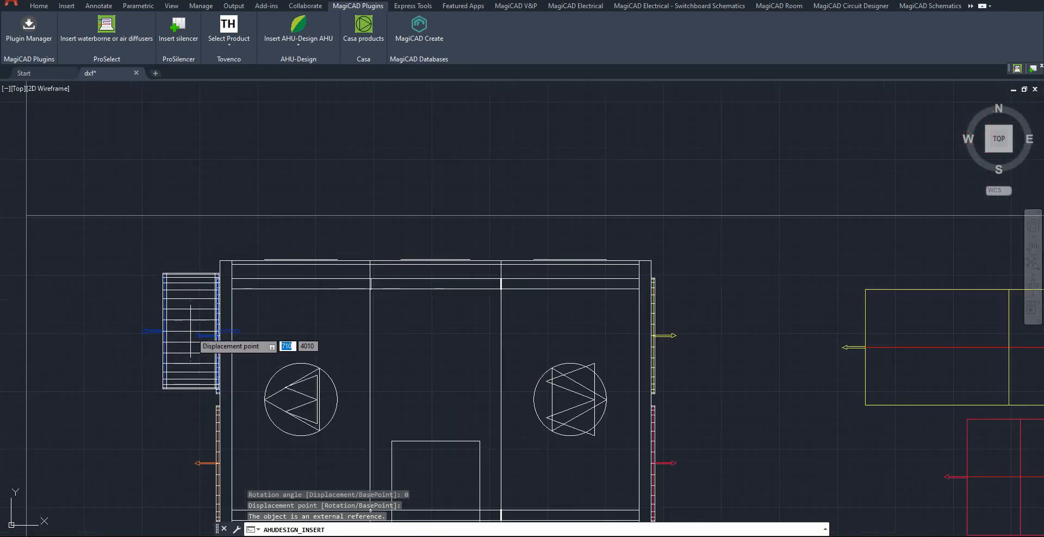
left_click(127, 332)
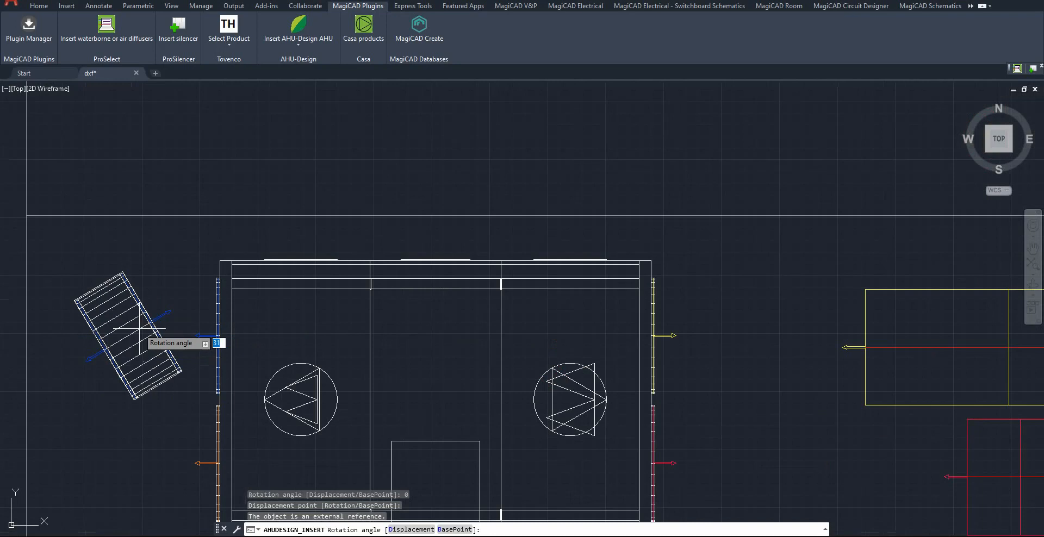
left_click(140, 332)
Place the cooling coil and heating coil in line between the unit's supply connection and the supply duct, both at rotation angle 0.
scroll(198, 304, "down", 2)
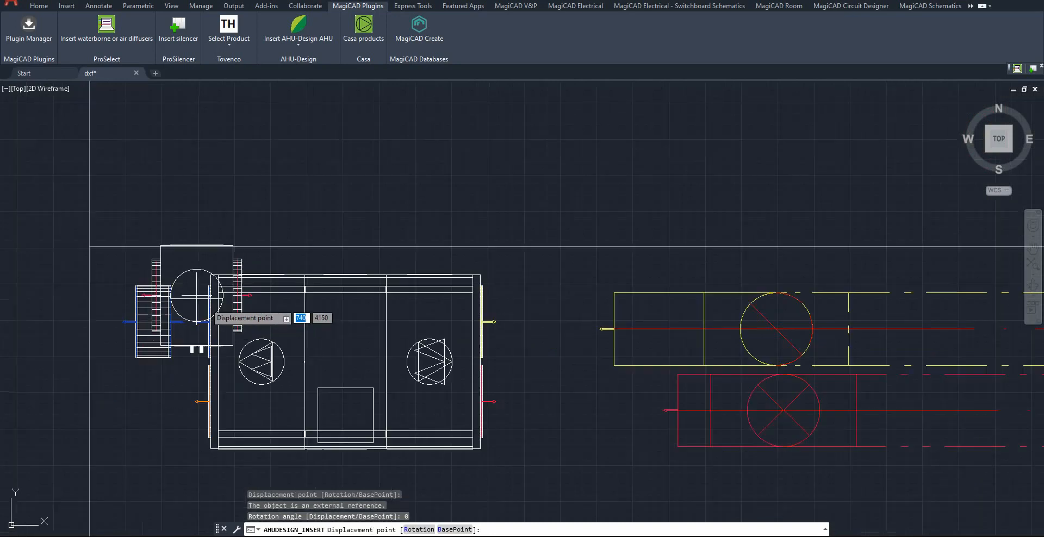
scroll(209, 302, "down", 2)
left_click(427, 368)
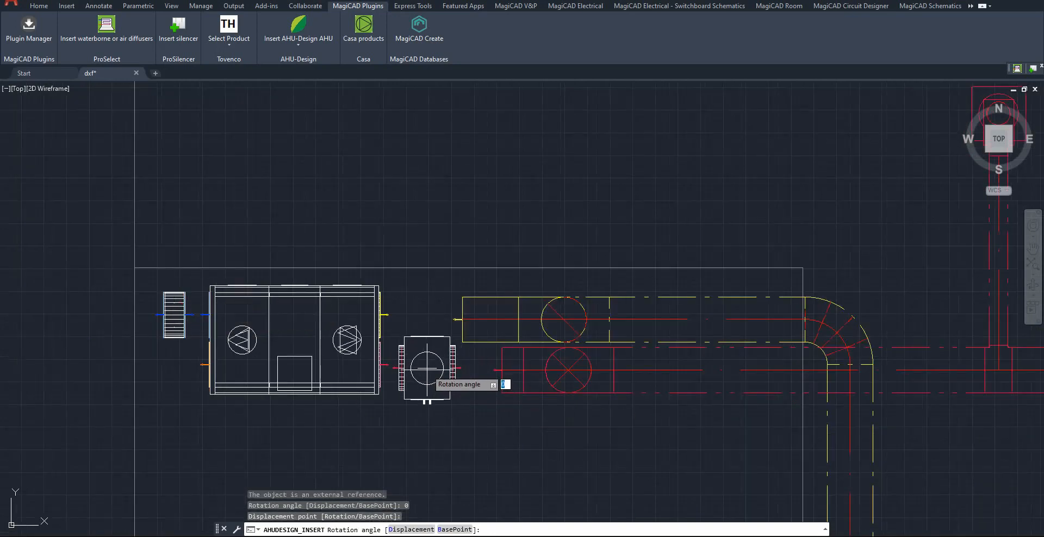
left_click(428, 367)
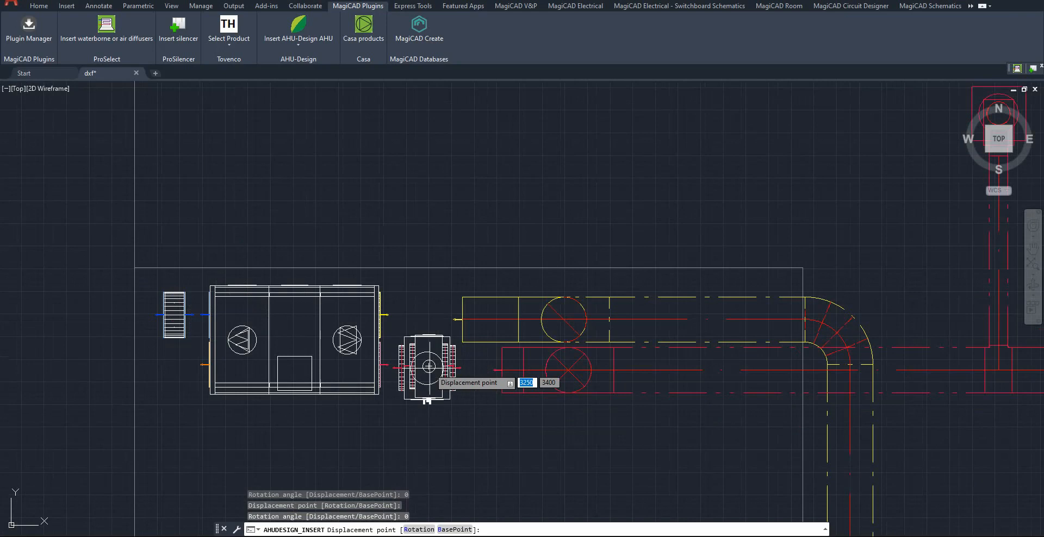
left_click(464, 369)
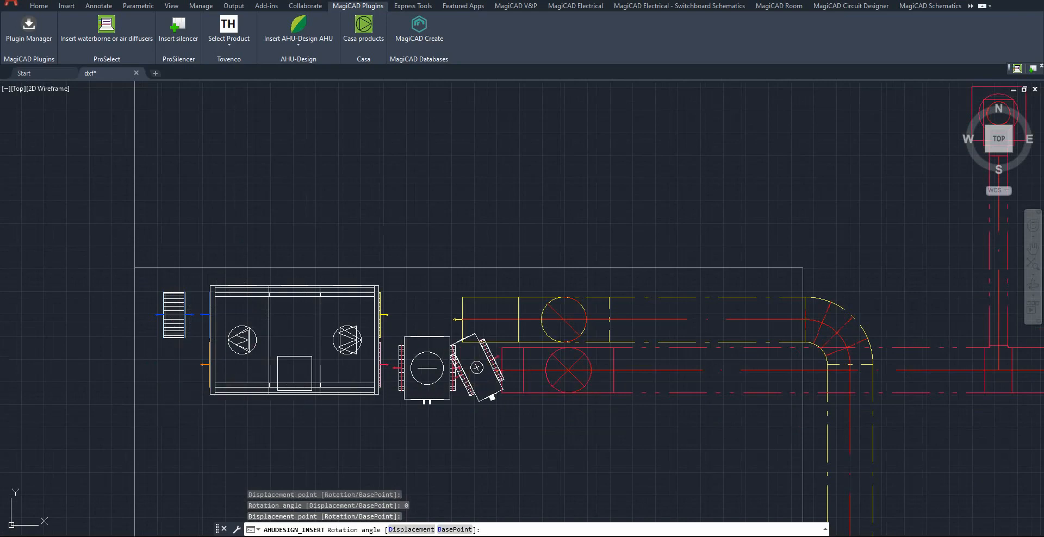
left_click(492, 367)
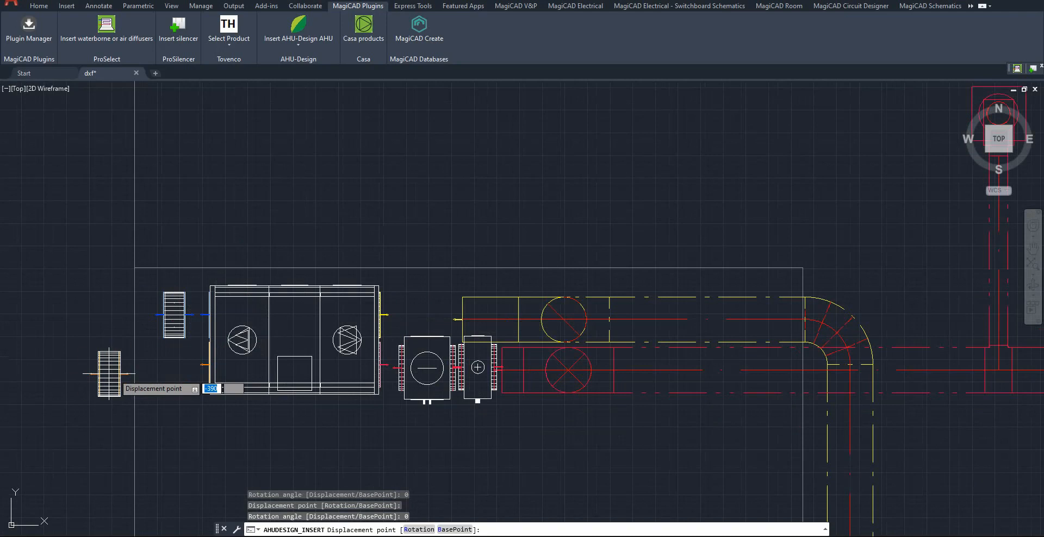